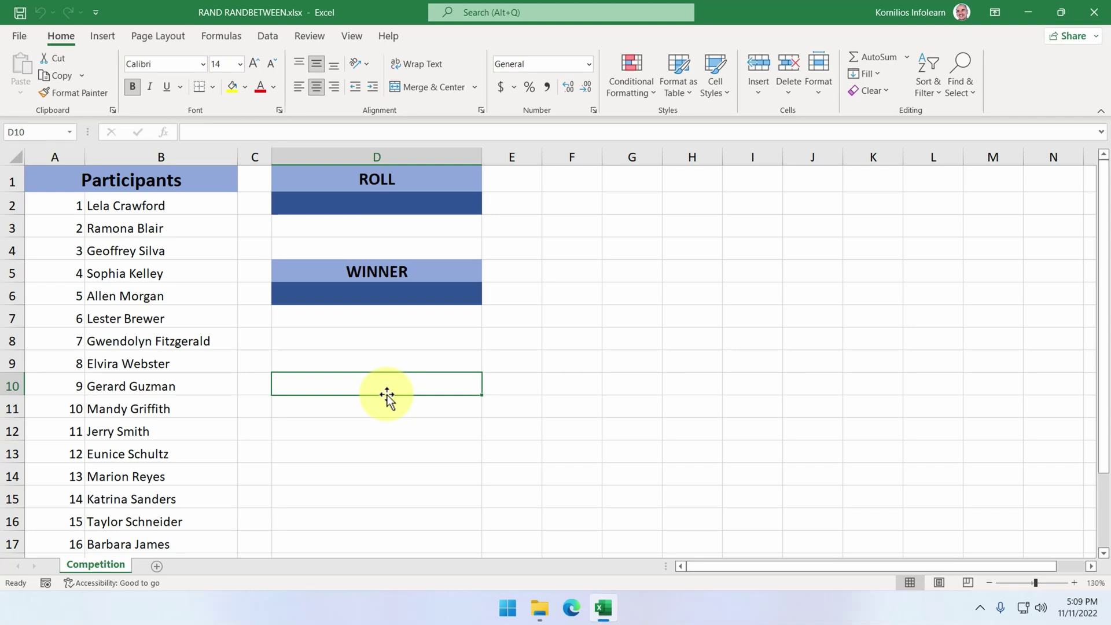
# - Test the winner lookup by entering roll values 1 and then 2 in D2
pyautogui.click(369, 205)
pyautogui.write('1')
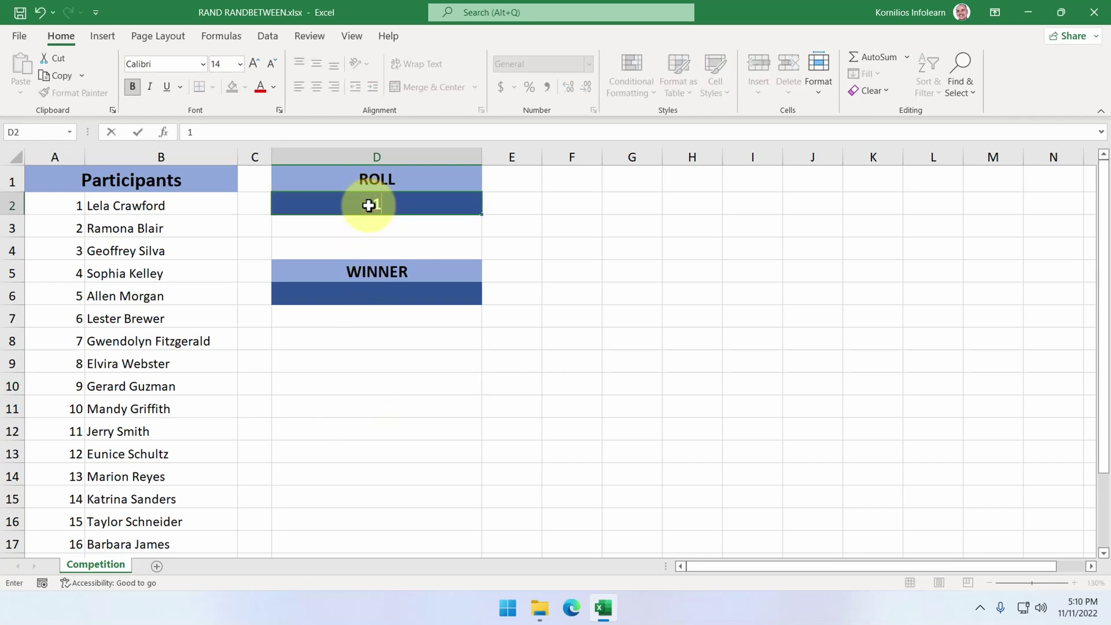
pyautogui.press('Return')
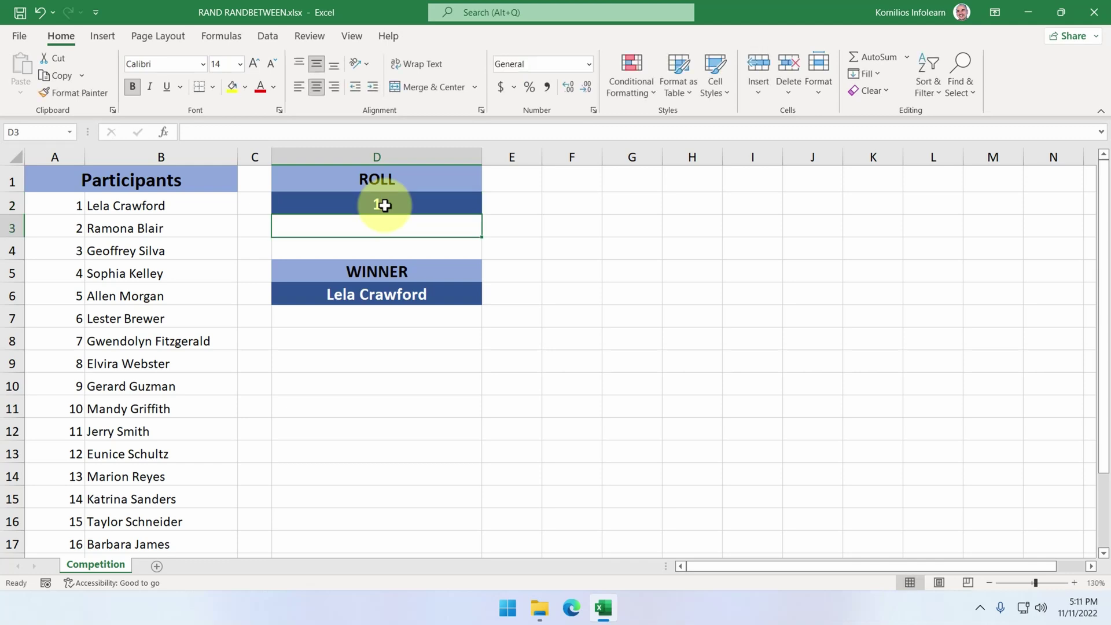
pyautogui.click(385, 205)
pyautogui.write('2')
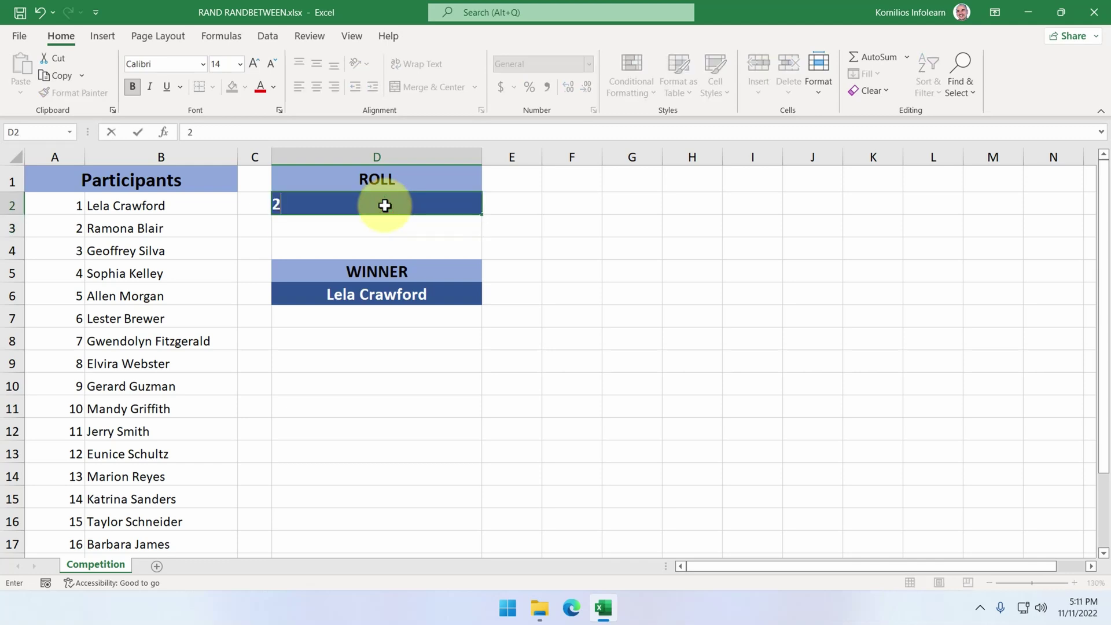
pyautogui.press('Return')
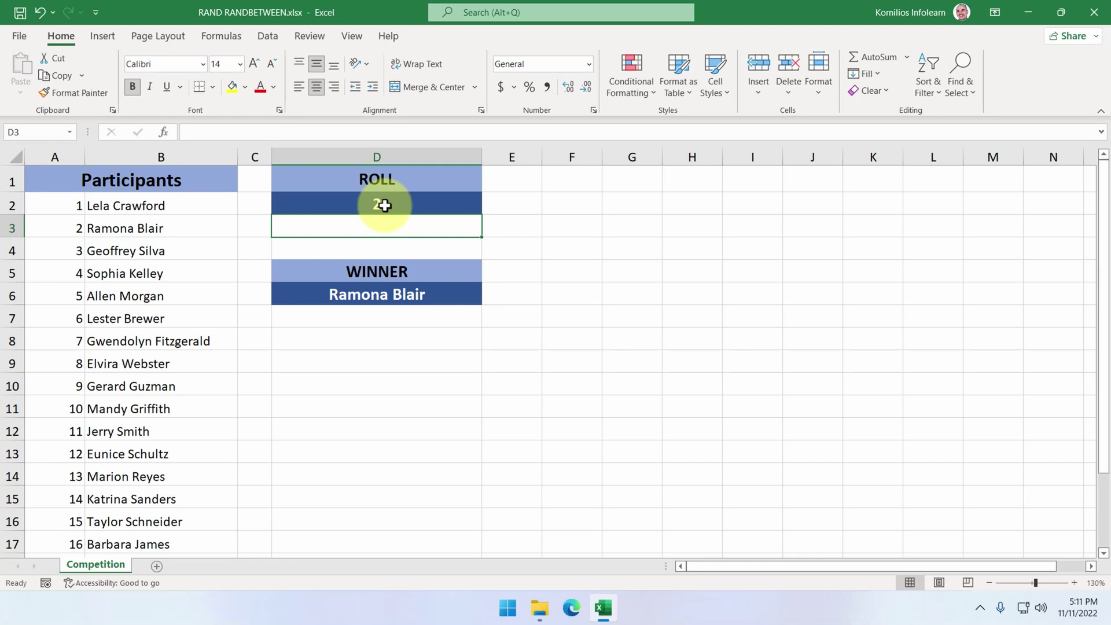
# - Clear the test value and enter =RAND() in D2, showing 0.106752329
pyautogui.click(385, 206)
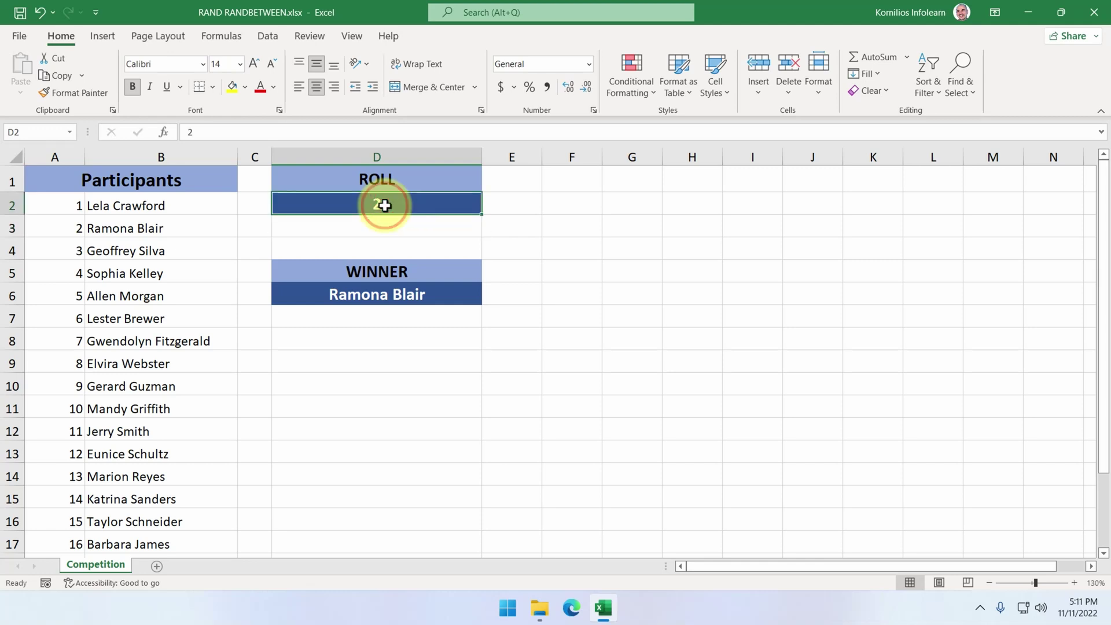
pyautogui.press('Delete')
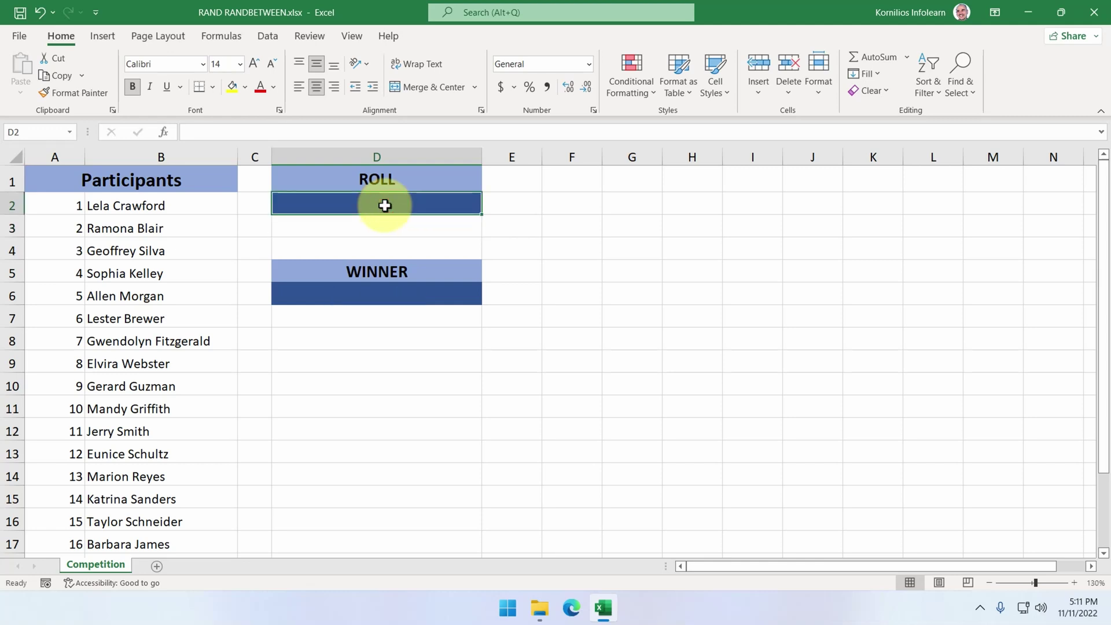
pyautogui.write('=R')
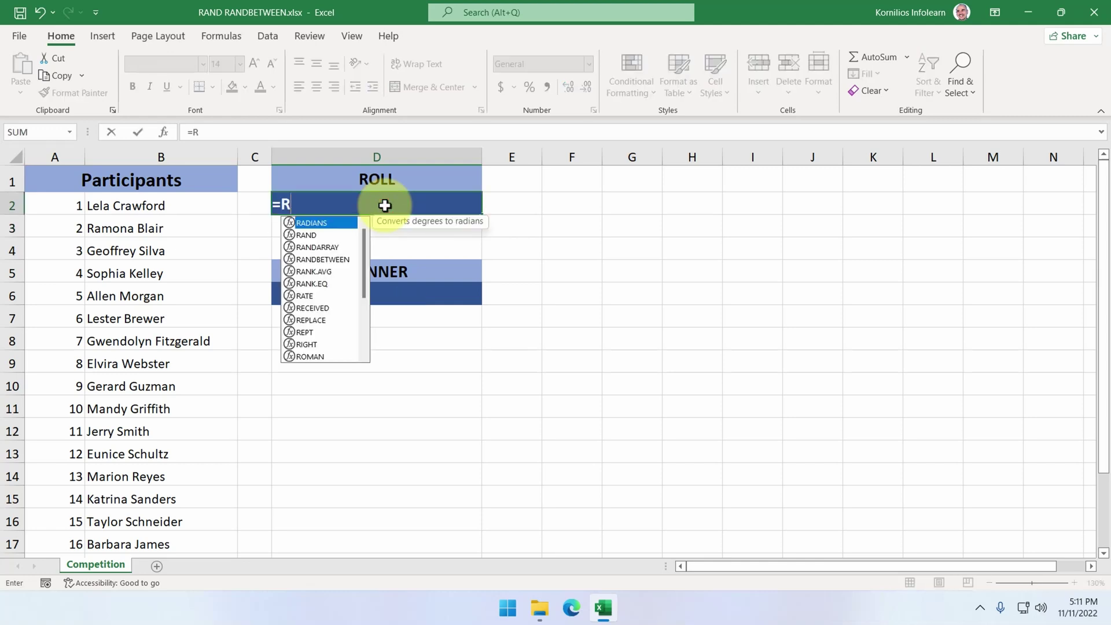
pyautogui.write('AND(')
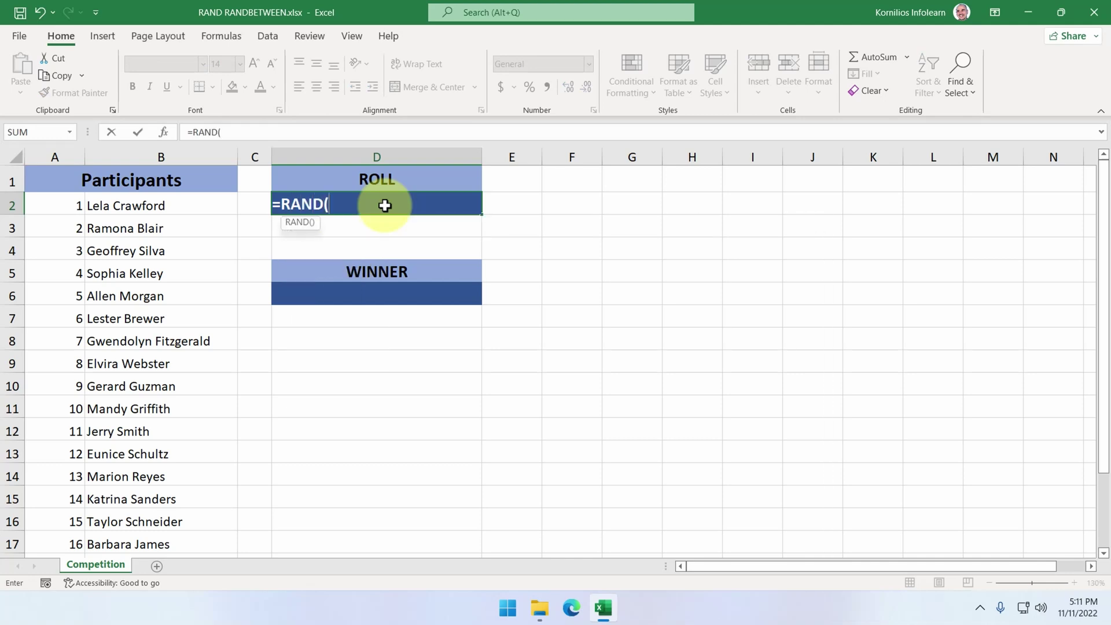
pyautogui.write(')')
pyautogui.click(374, 206)
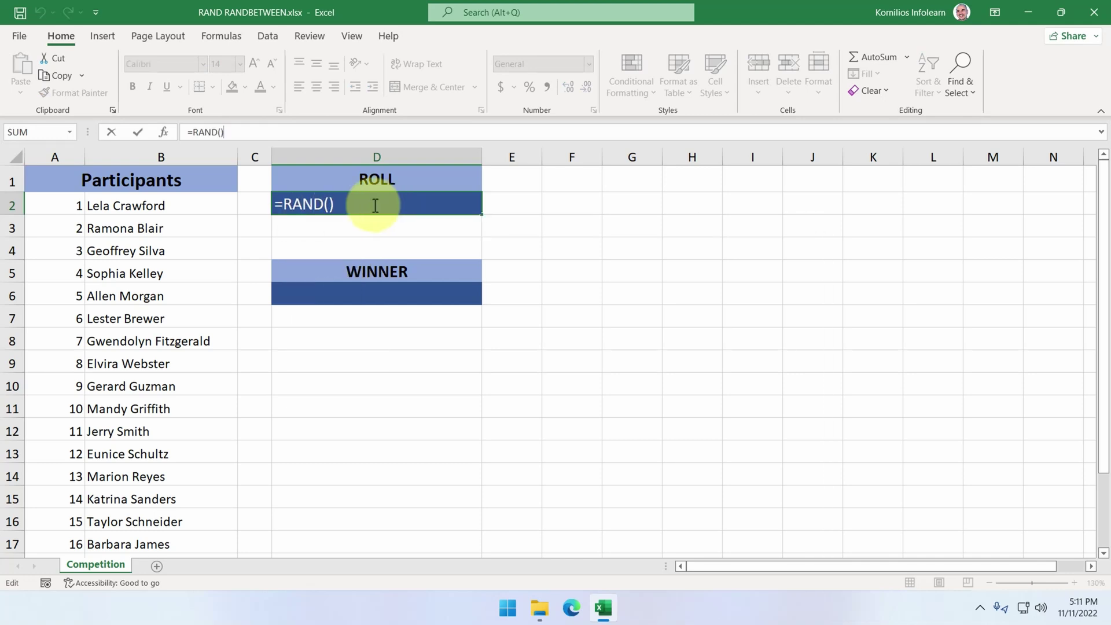
pyautogui.press('Return')
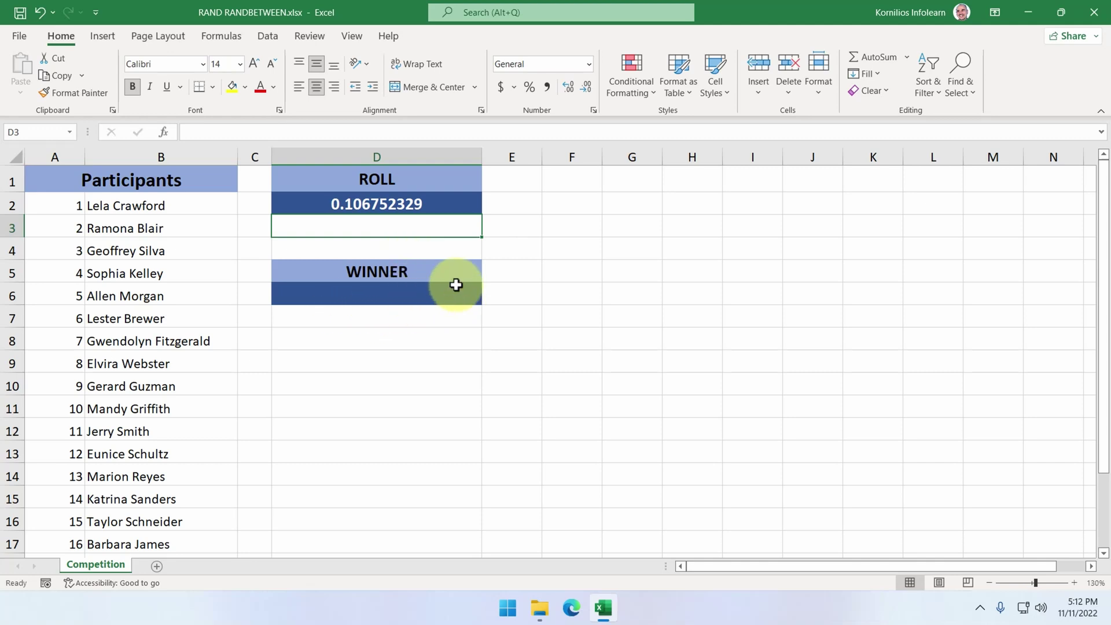
# - Extend the D2 formula to =RAND()*20+1, yielding a decimal like 12.93349707
pyautogui.click(441, 208)
pyautogui.click(255, 134)
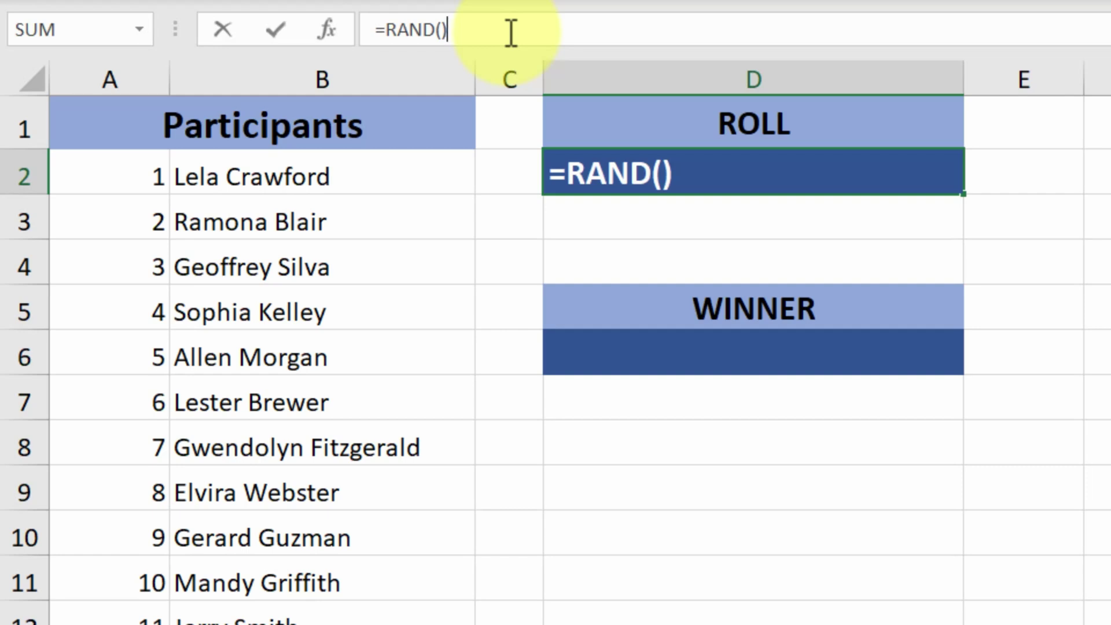
pyautogui.write('*20')
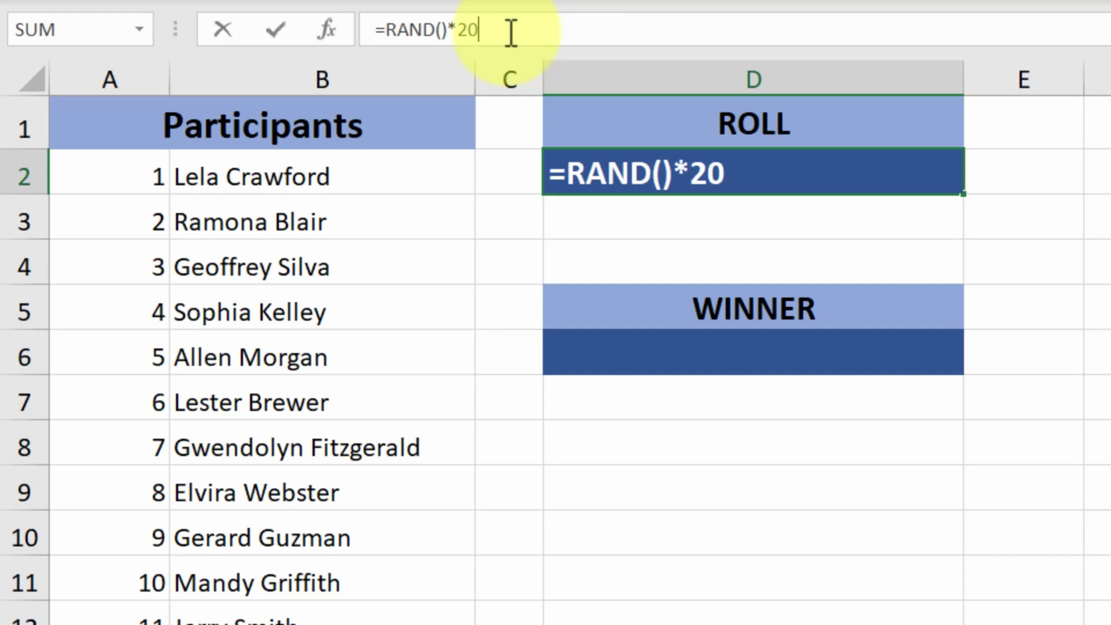
pyautogui.click(511, 34)
pyautogui.write('+1')
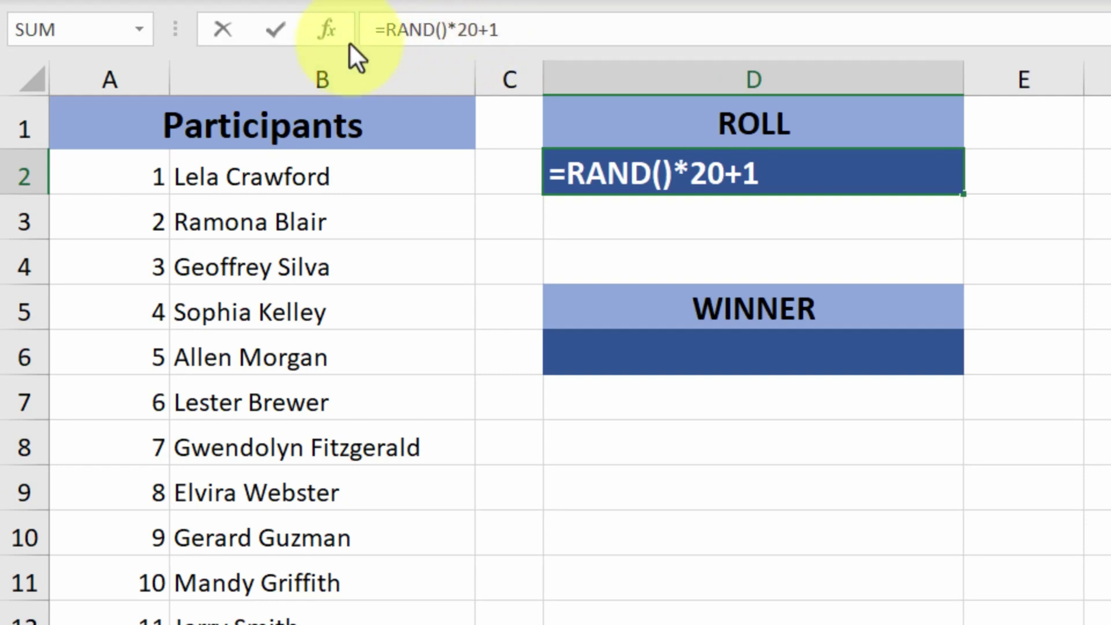
pyautogui.click(275, 30)
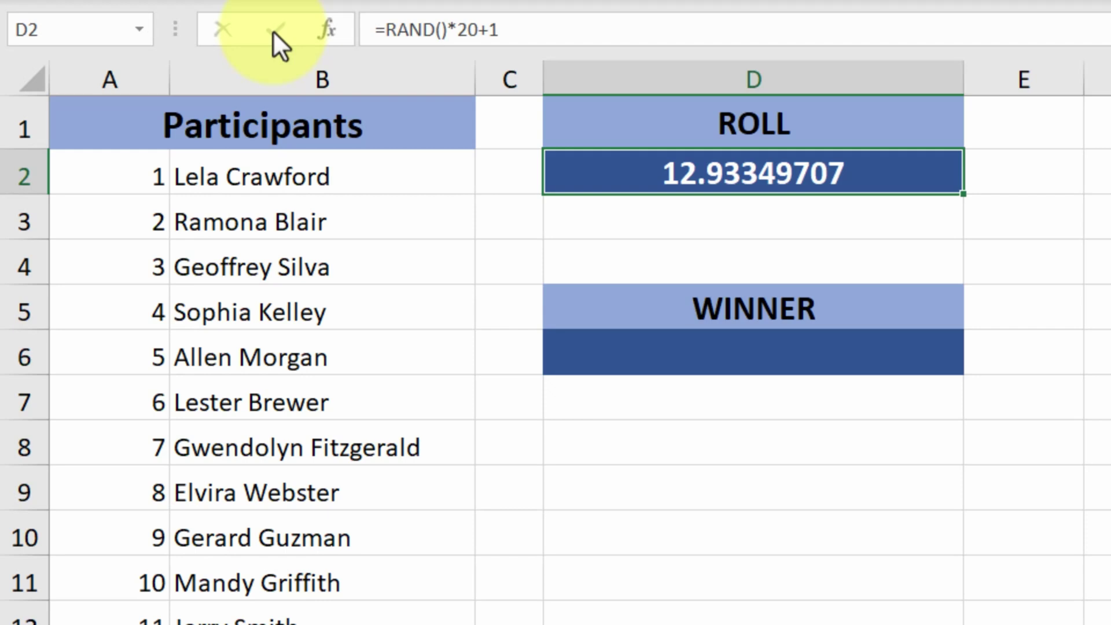
# - Change D2 to =INT(RAND()*20+1) so it rolls whole number 2 and picks the second participant
pyautogui.click(387, 30)
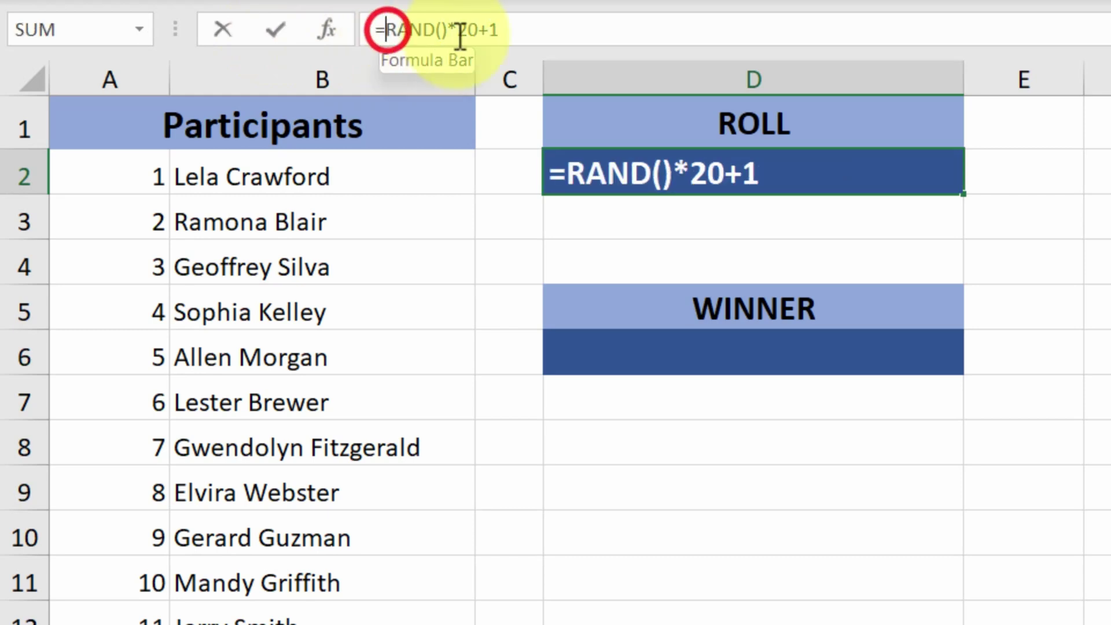
pyautogui.write('INT(')
pyautogui.click(553, 25)
pyautogui.write(')')
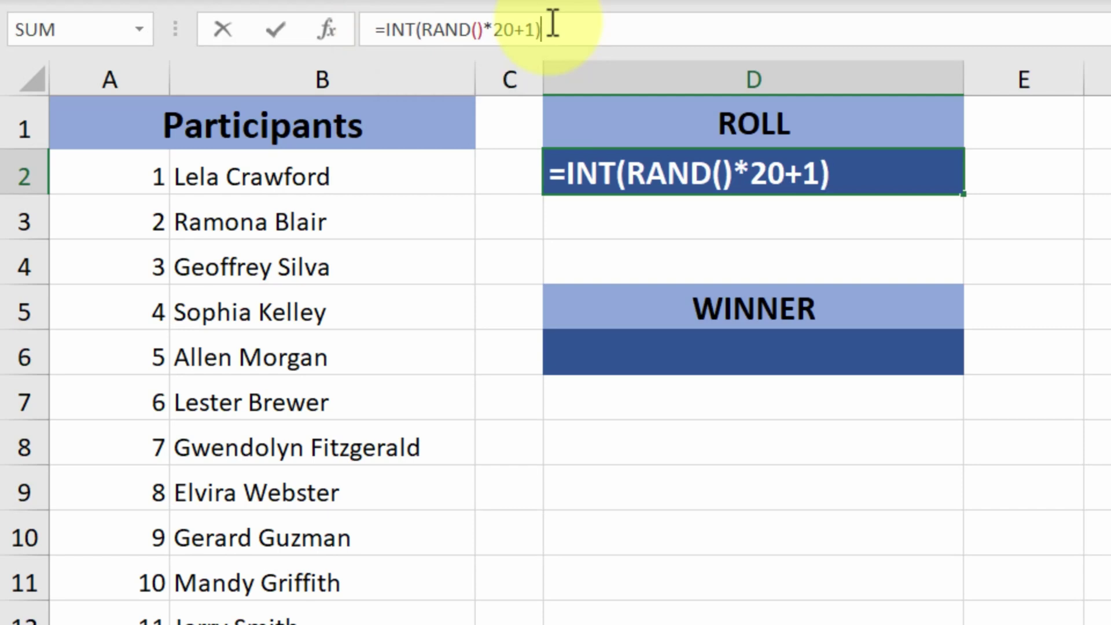
pyautogui.click(266, 26)
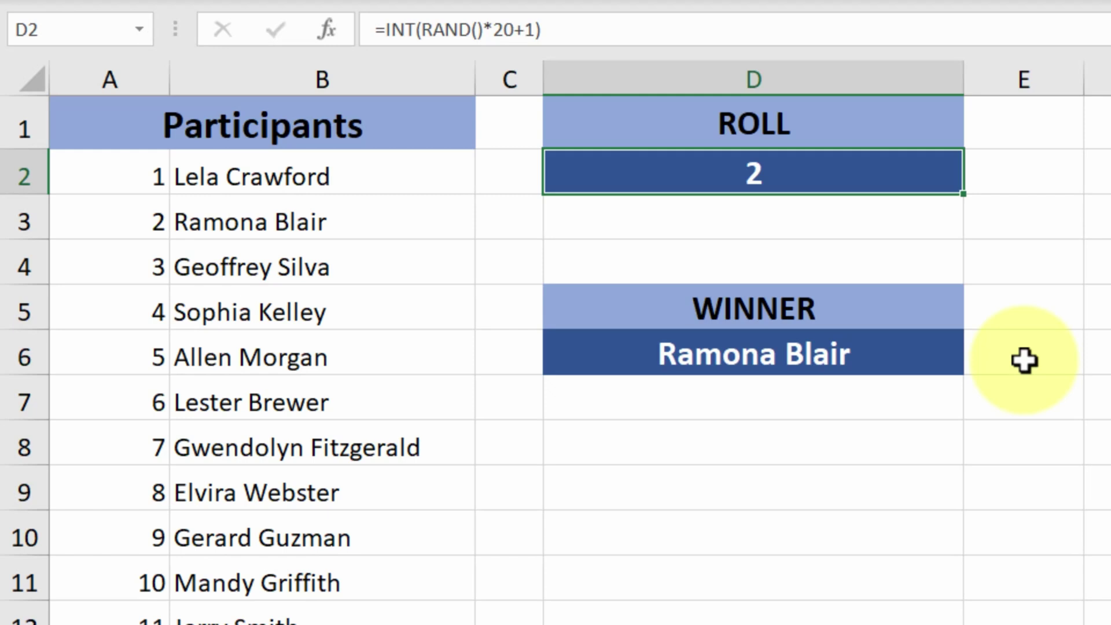
pyautogui.click(1097, 355)
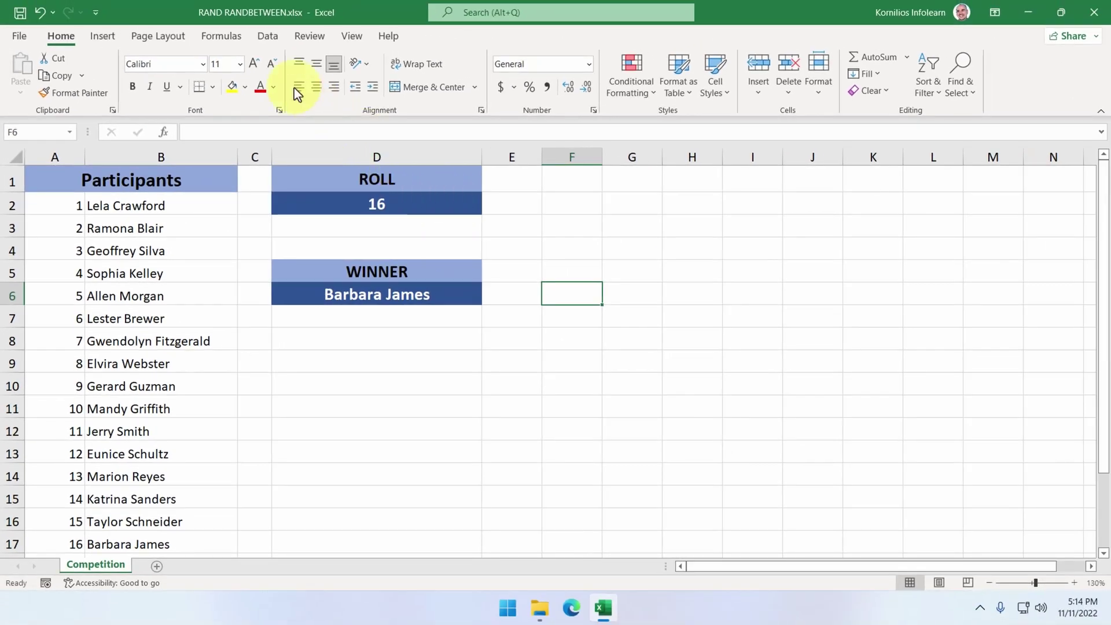
# - Run Calculate Now twice to reroll the winner, ending at roll 2, then reselect D2
pyautogui.click(222, 36)
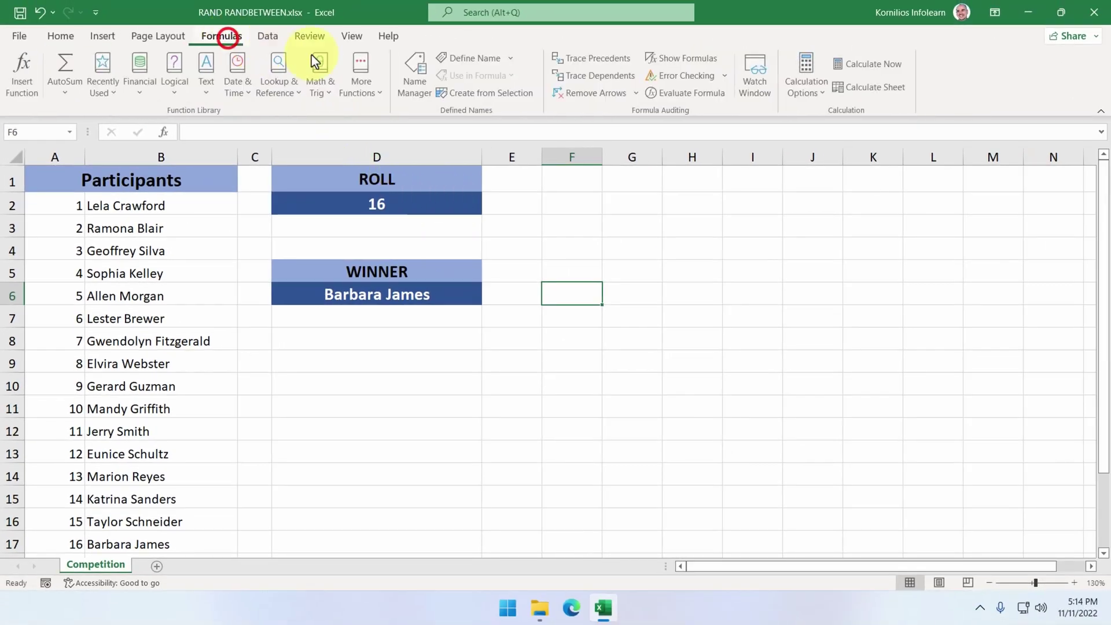
pyautogui.click(870, 66)
pyautogui.click(872, 66)
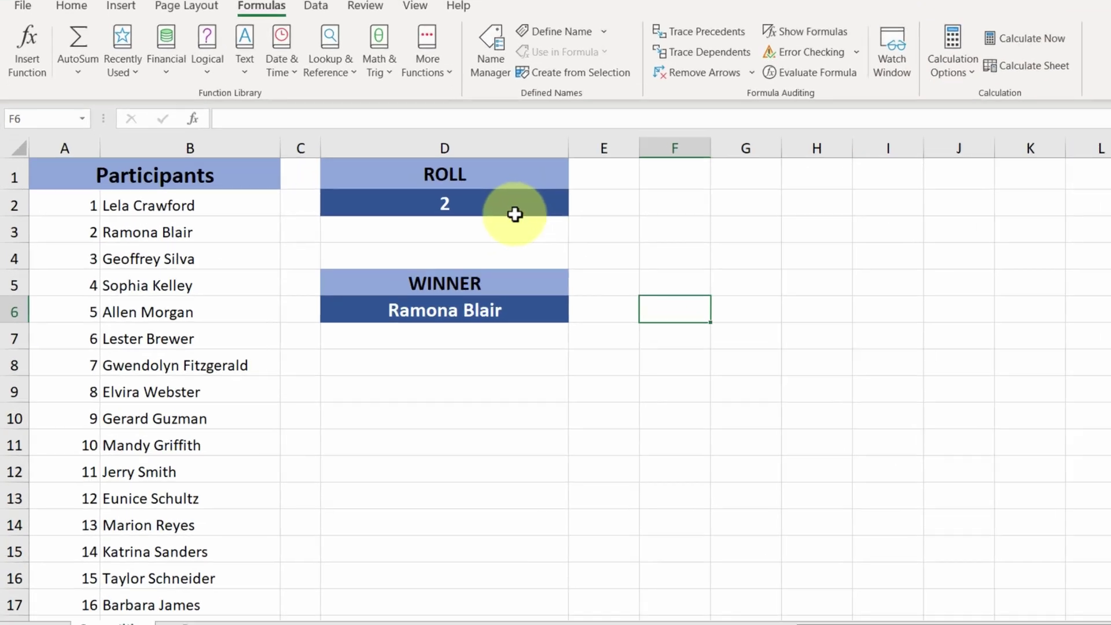
pyautogui.click(436, 212)
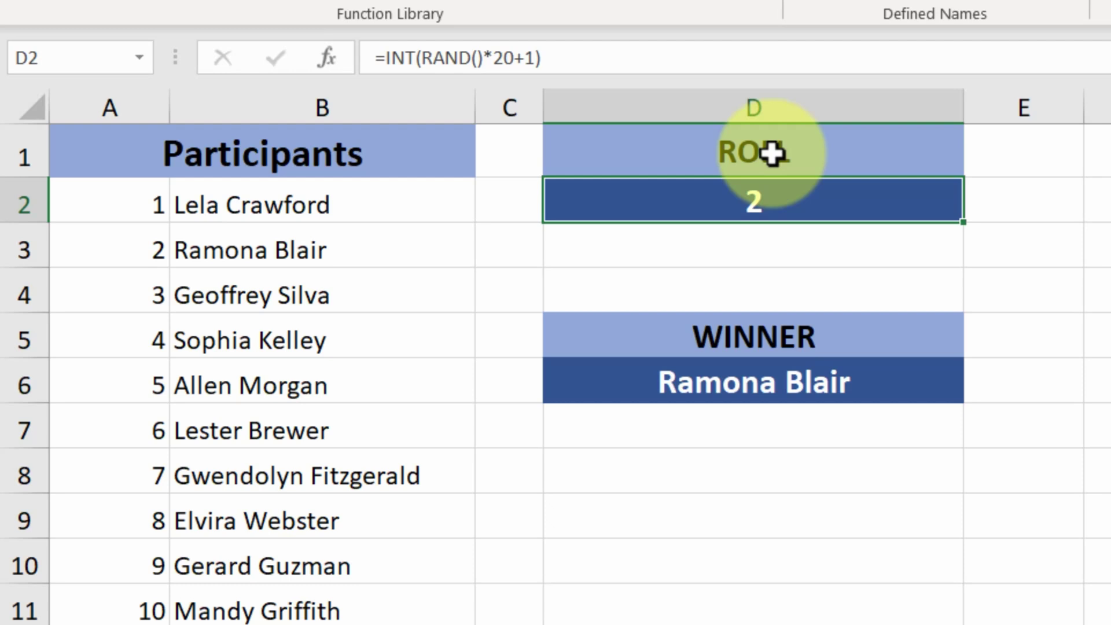
# - Replace D2's formula with =RANDBETWEEN(1,20), which rolls 4 and shows the fourth participant
pyautogui.press('Delete')
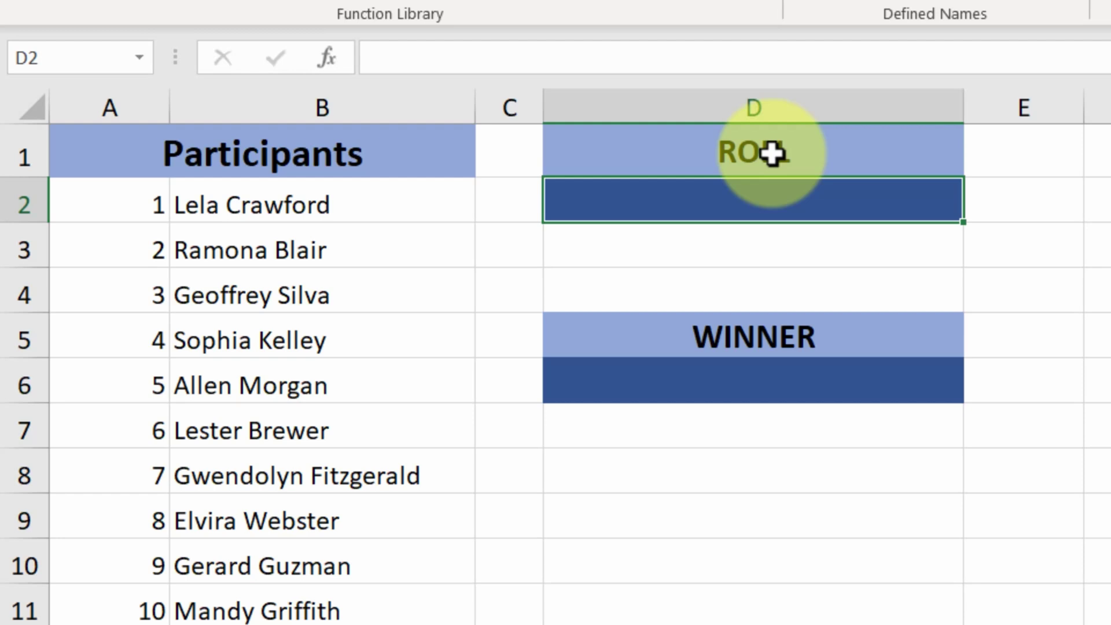
pyautogui.write('=')
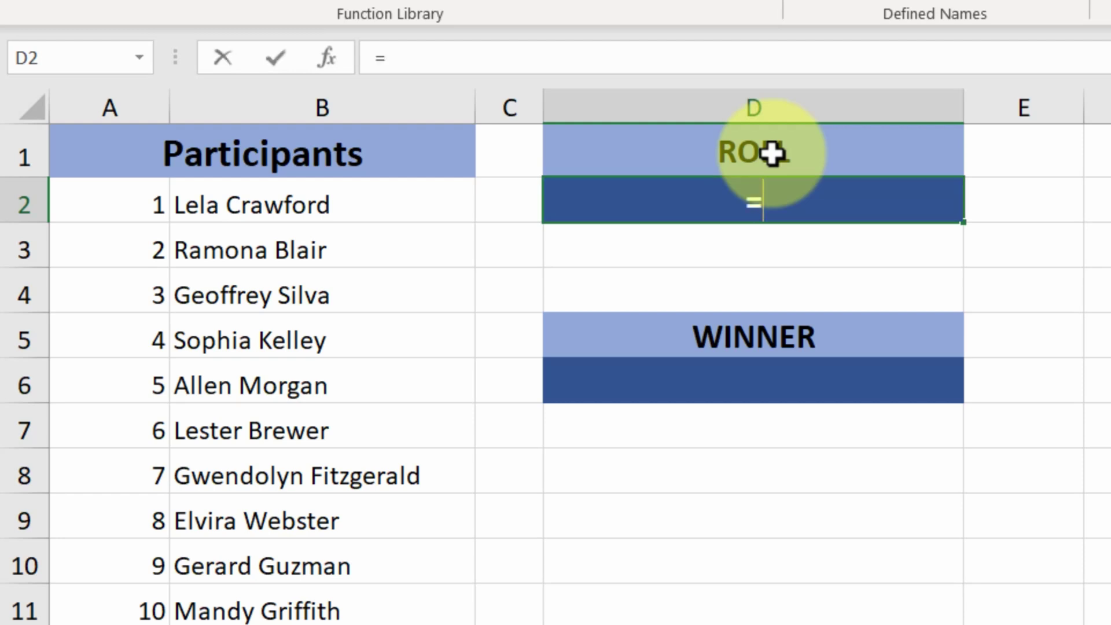
pyautogui.write('RANDBETWEEN')
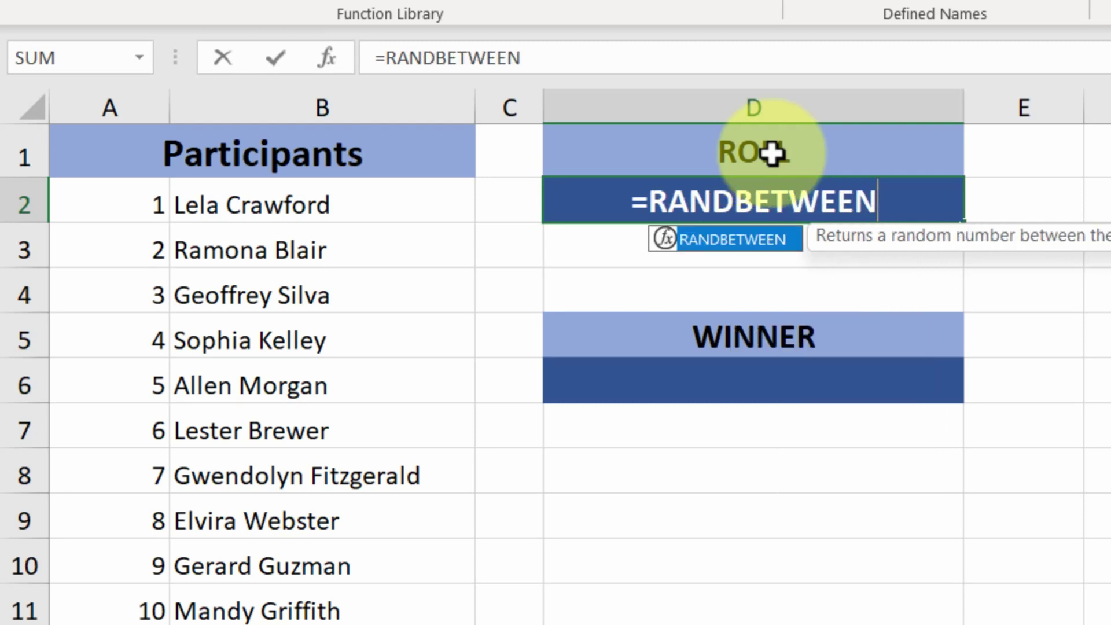
pyautogui.write('(')
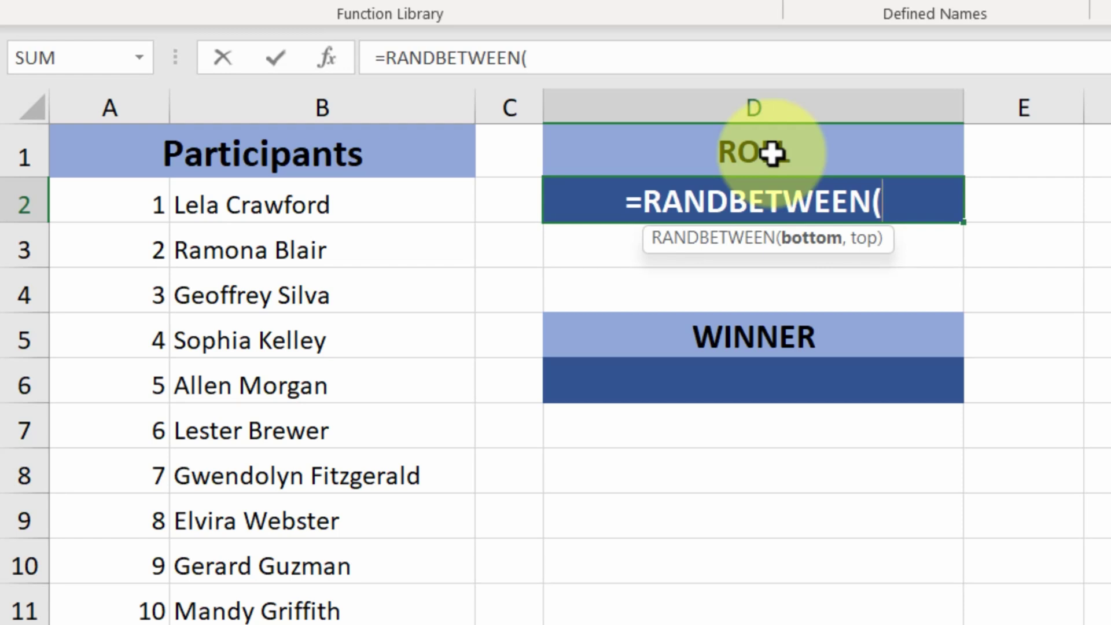
pyautogui.write('1,')
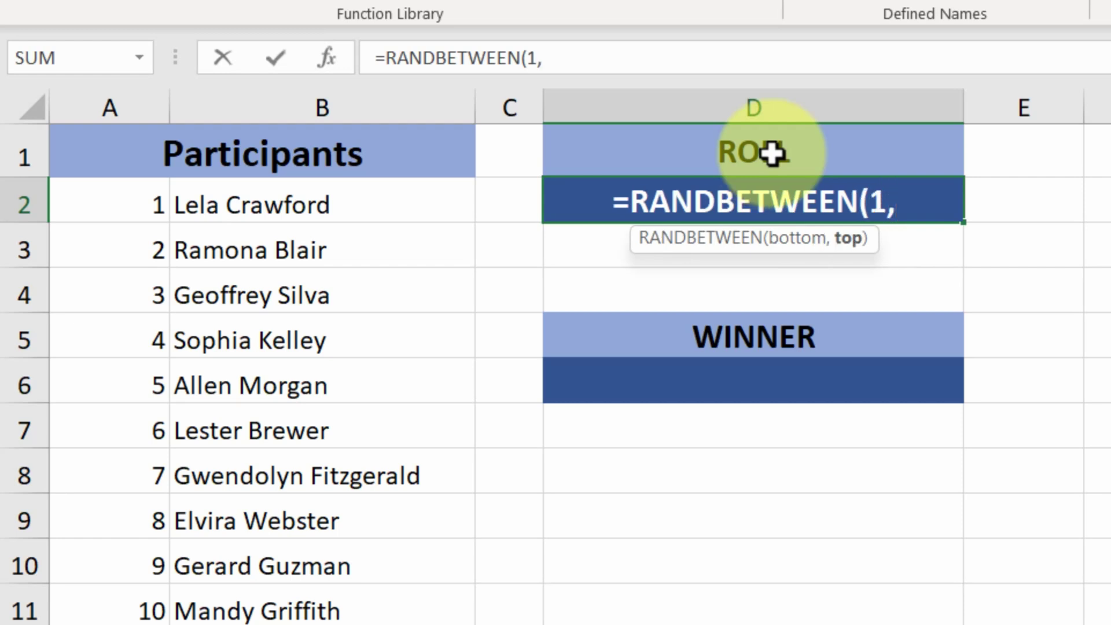
pyautogui.write('20)')
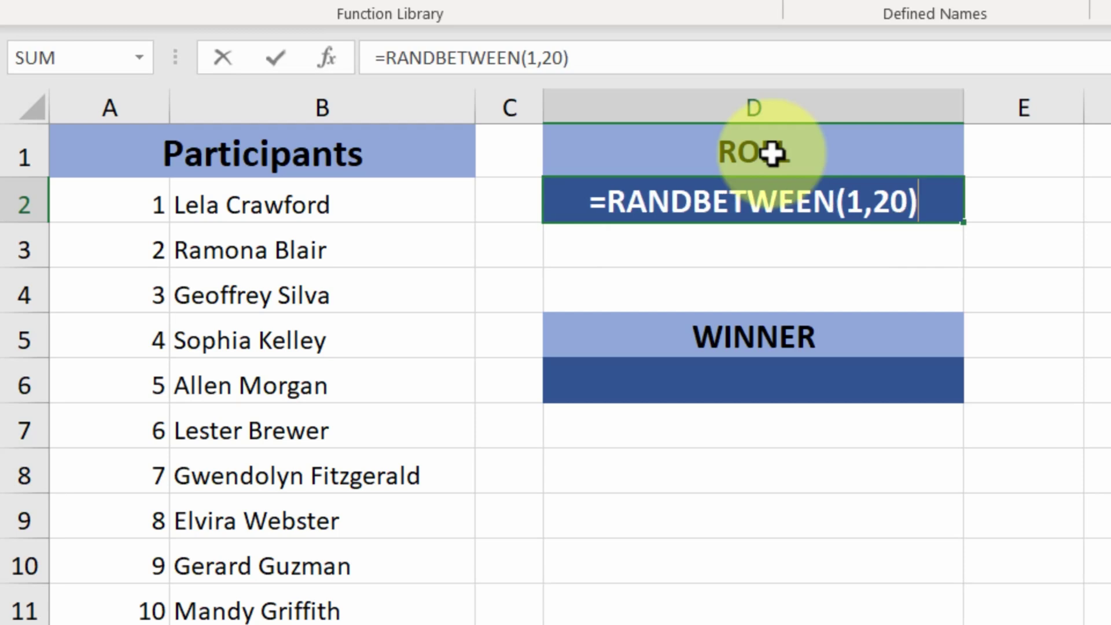
pyautogui.click(274, 54)
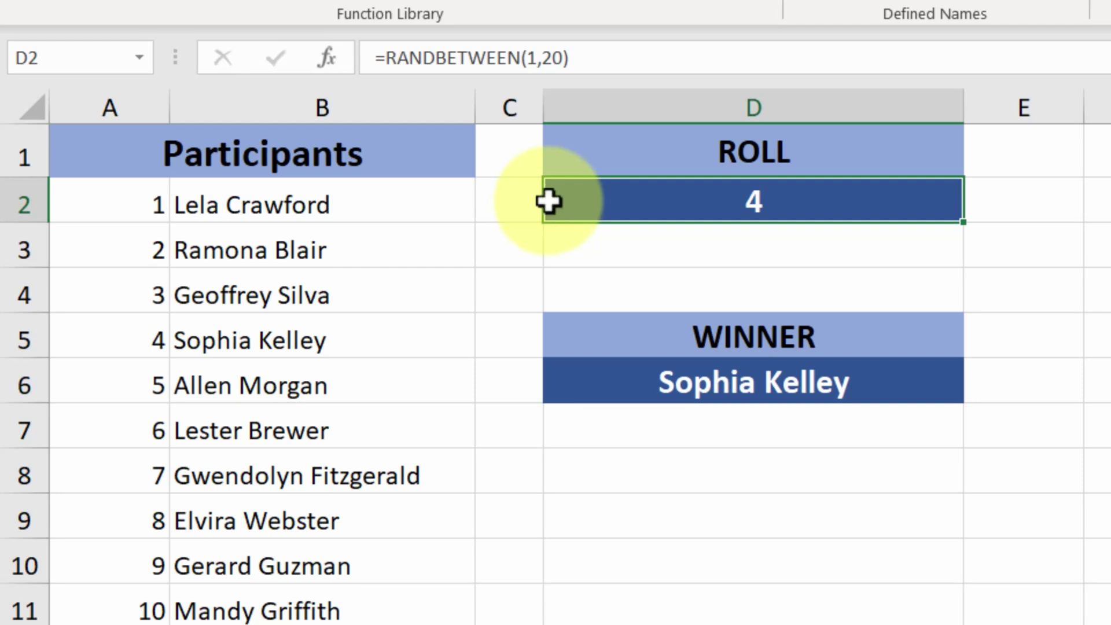
# - Enter =1+1 in D3, triggering a reroll to 11 and a new winner
pyautogui.click(661, 250)
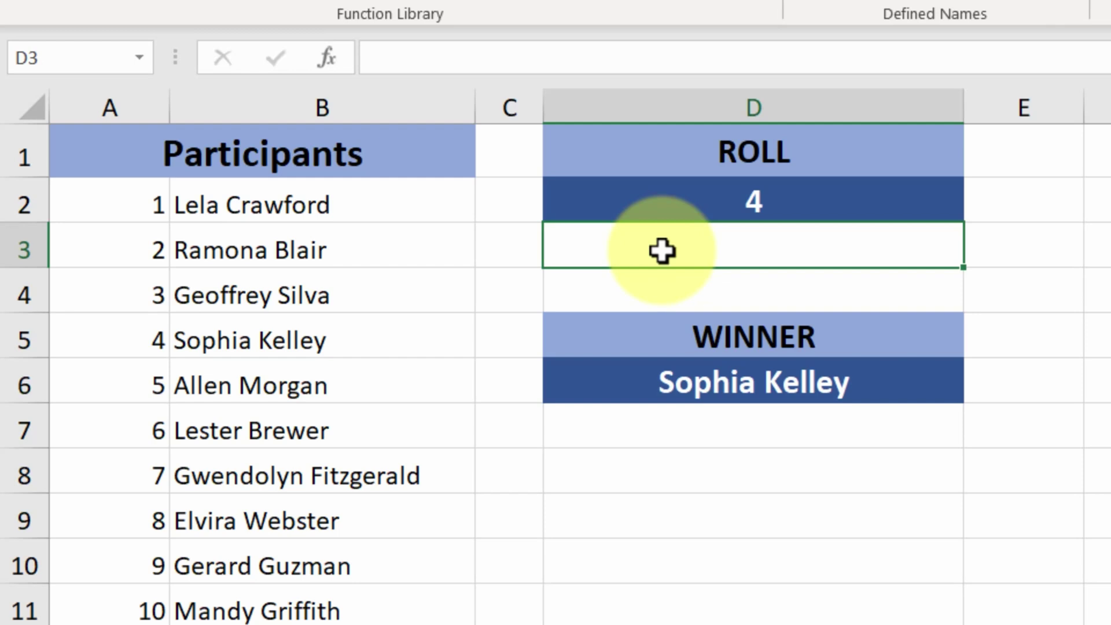
pyautogui.write('=1+1')
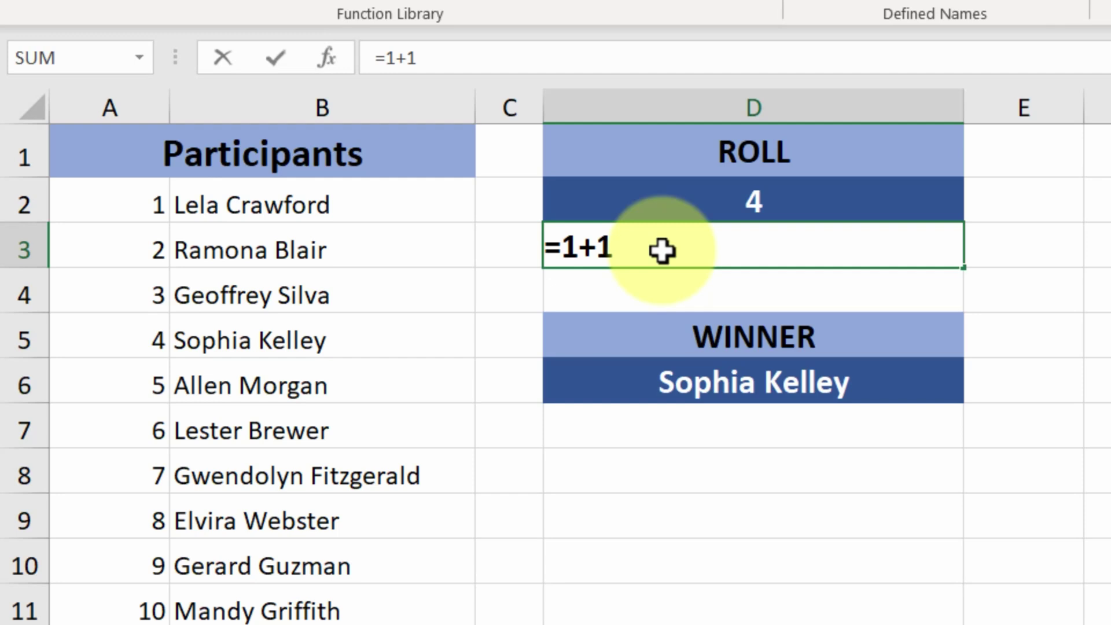
pyautogui.press('Return')
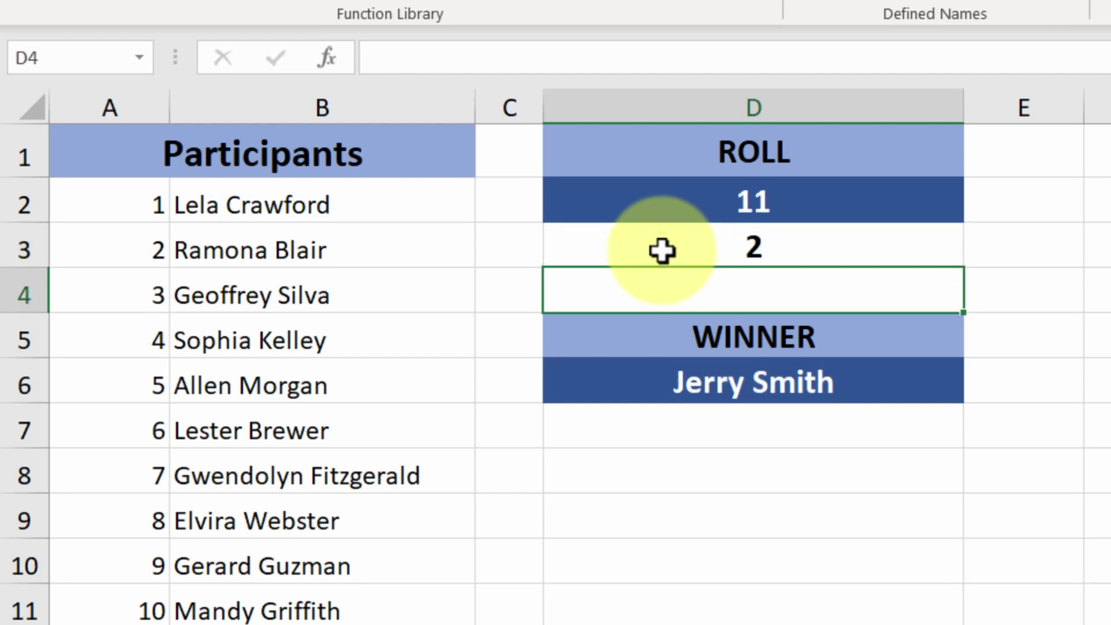